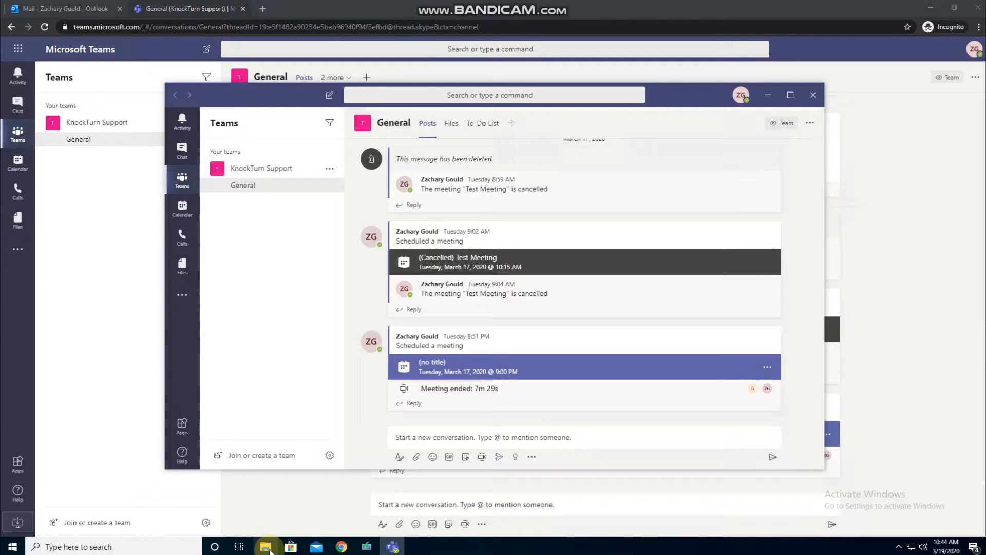
Step: Open the FamilyFiles network drive in File Explorer and connect by entering the network account password
left_click(266, 548)
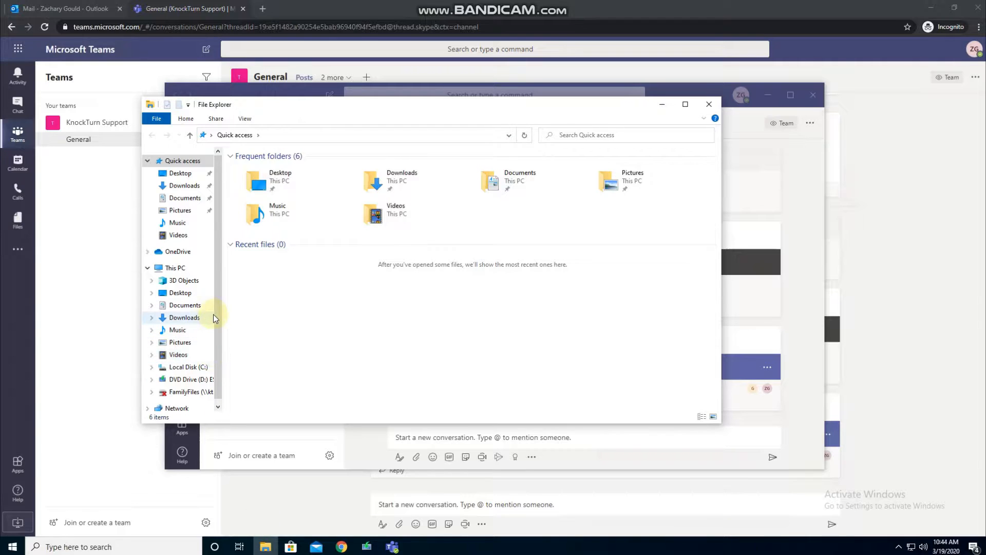
left_click_drag(217, 314, 219, 332)
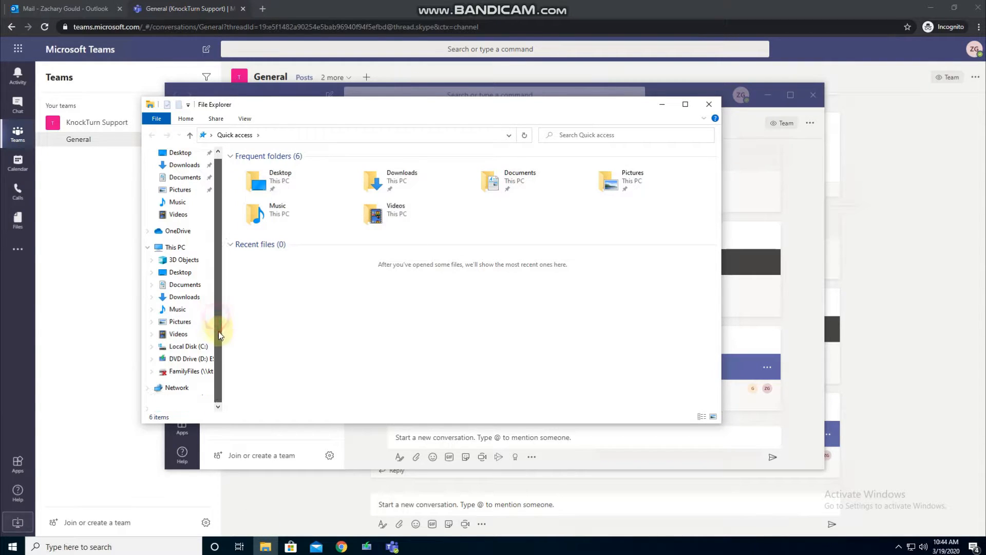
left_click(183, 373)
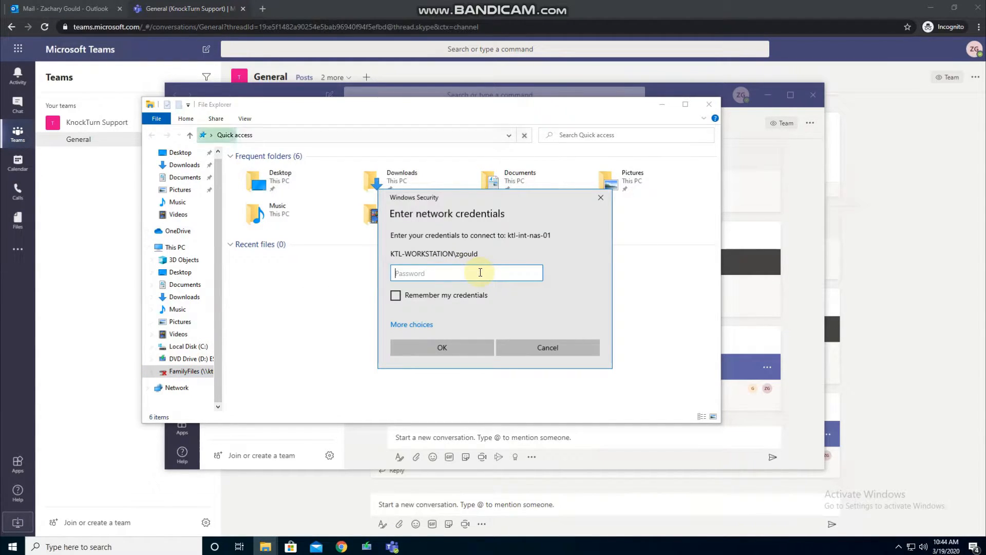
type("***********")
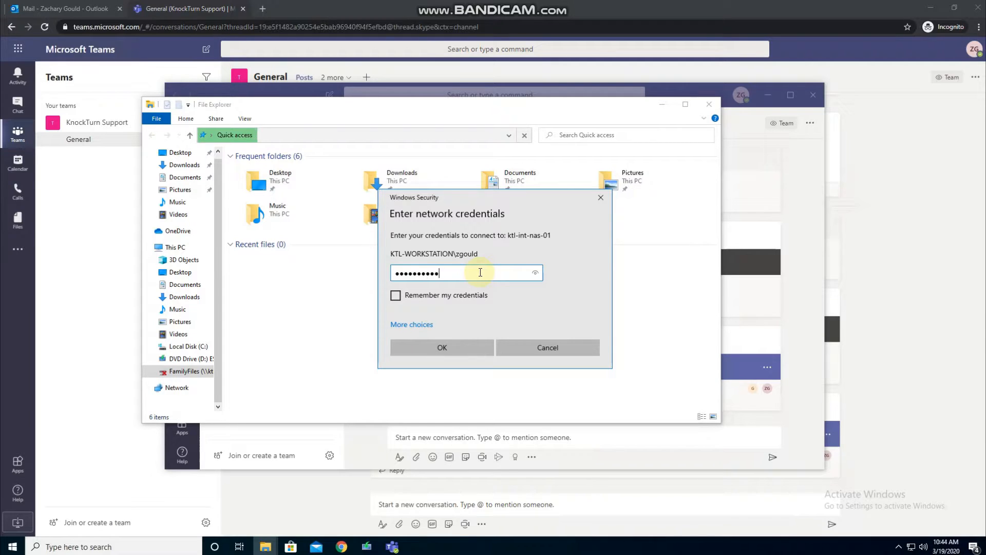
key("Return")
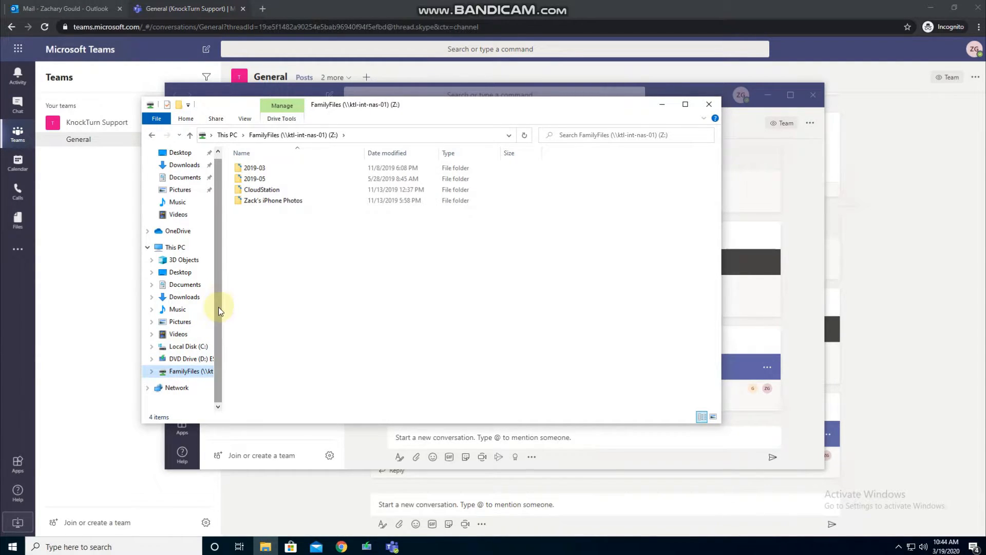
Step: Look at the OneDrive folder in File Explorer, dismiss the OneDrive setup window and minimize File Explorer
left_click(176, 231)
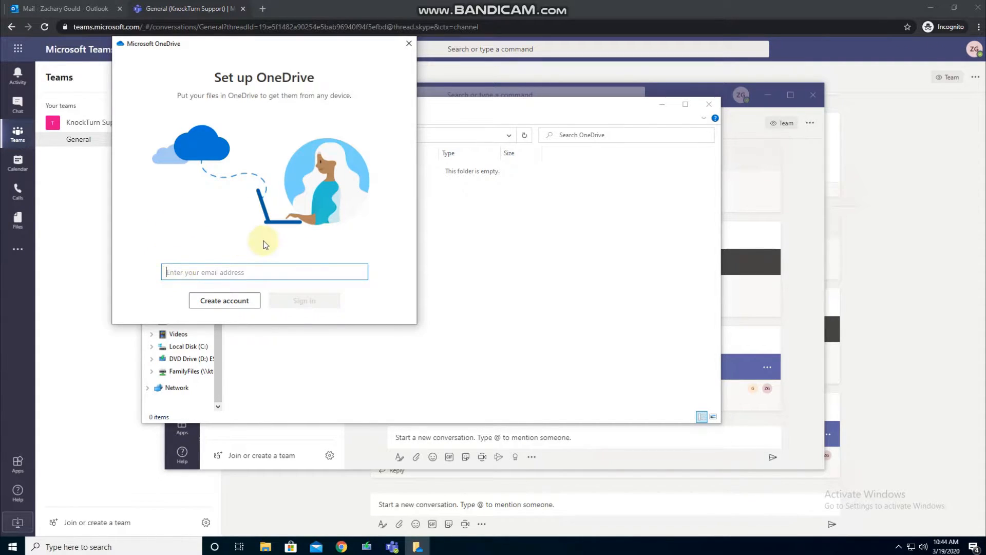
left_click(409, 46)
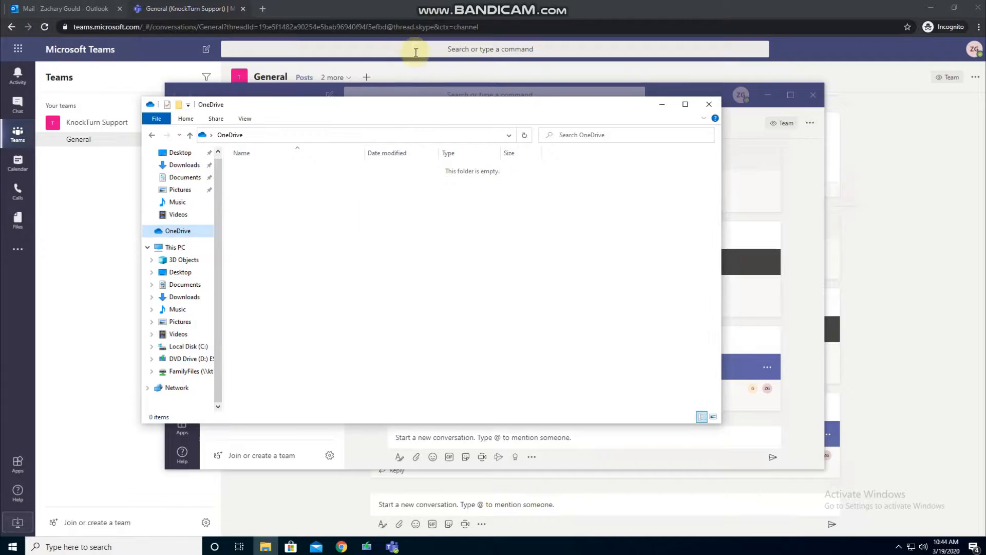
left_click(667, 107)
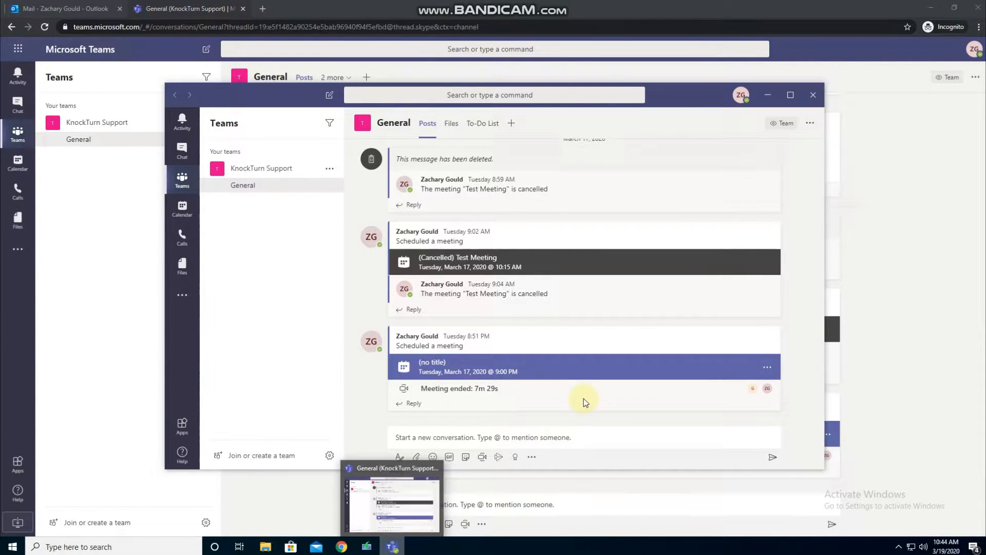
Step: Show the General channel's files in both the Teams desktop app and the browser version, returning to the desktop app
mouse_move(682, 87)
left_mouse_down()
mouse_move(751, 154)
mouse_move(848, 160)
mouse_move(689, 104)
mouse_move(680, 93)
mouse_move(690, 92)
left_mouse_up()
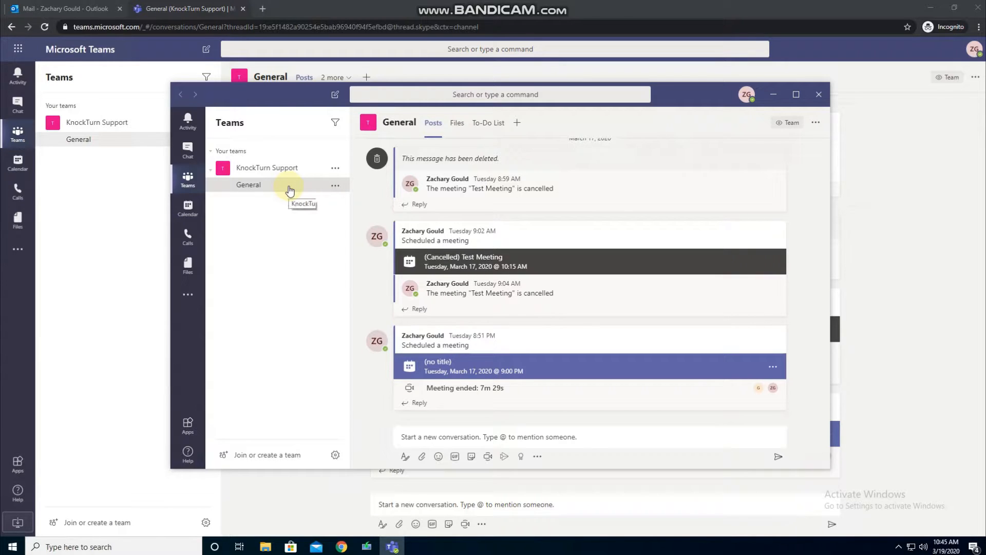
left_click(462, 129)
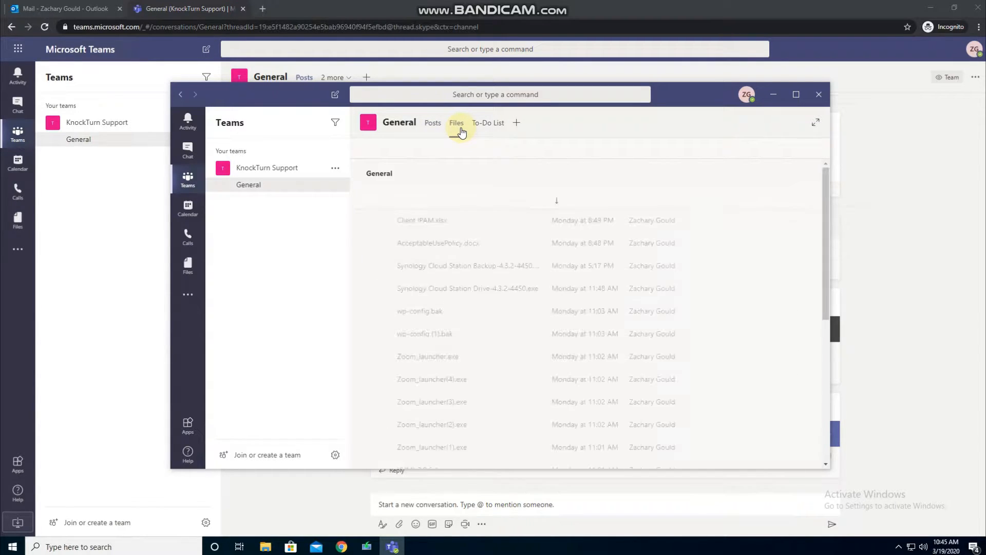
left_click(113, 221)
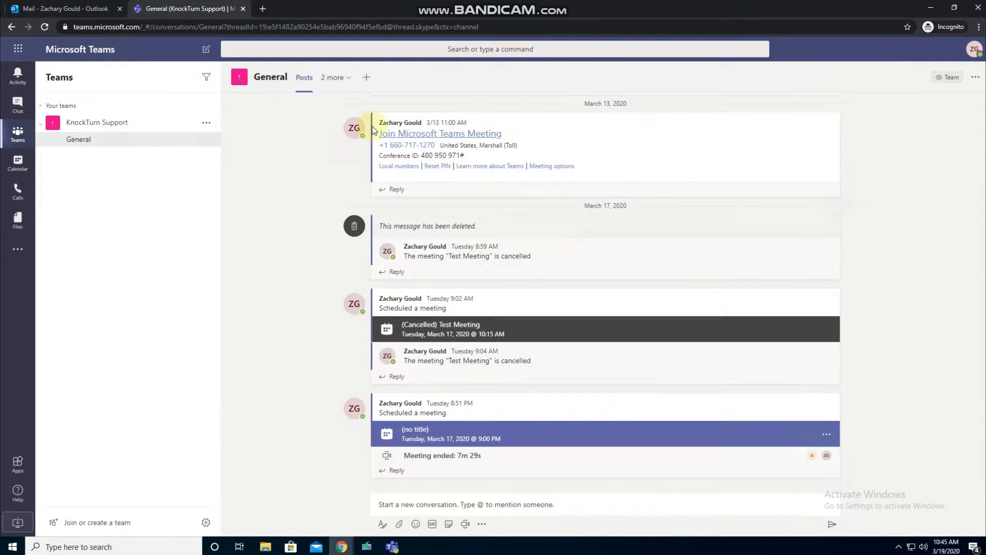
left_click(344, 84)
left_click(307, 112)
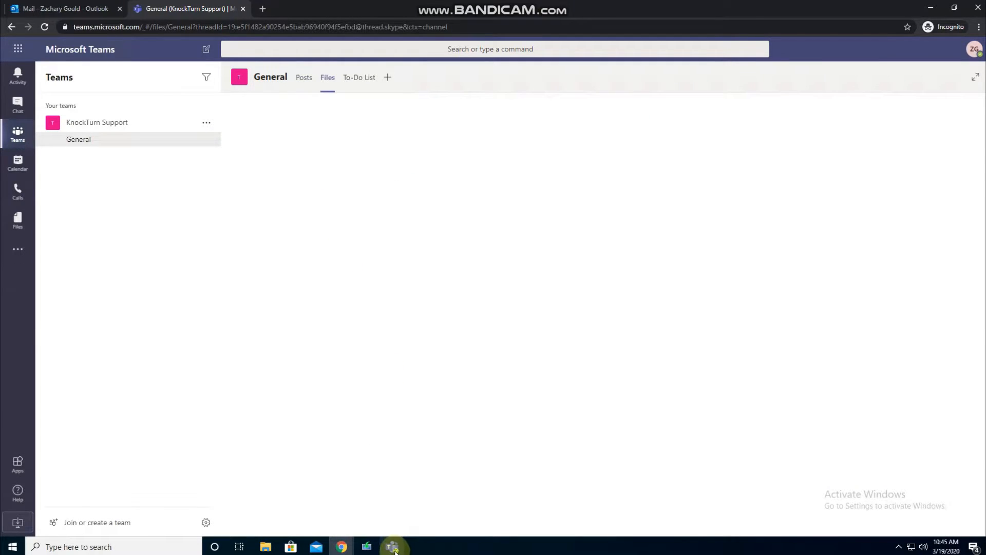
left_click(392, 546)
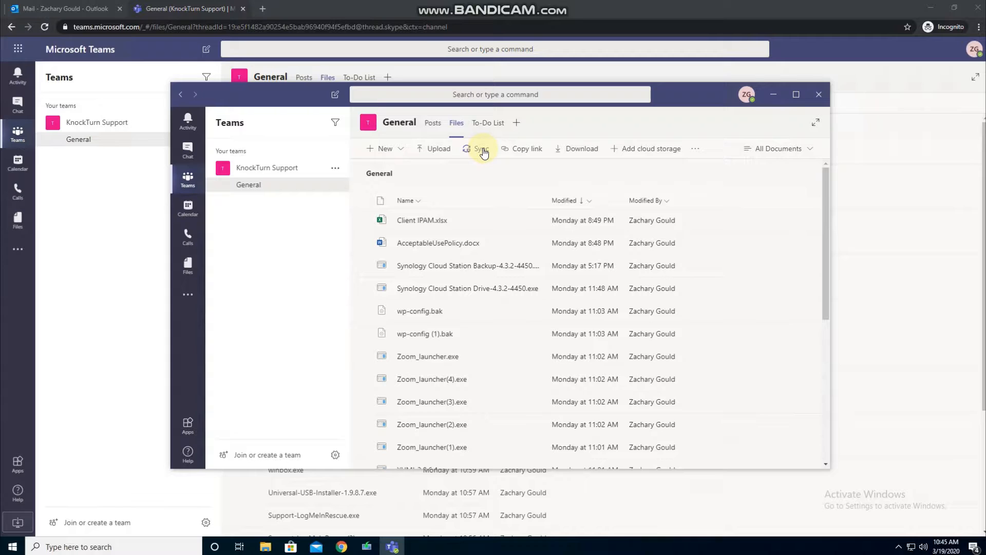
left_click(128, 292)
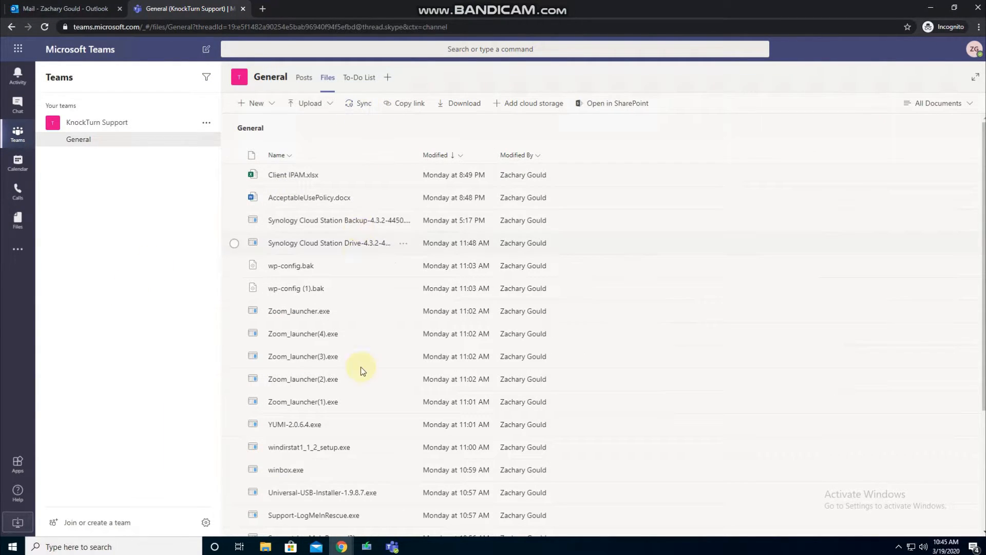
left_click(392, 547)
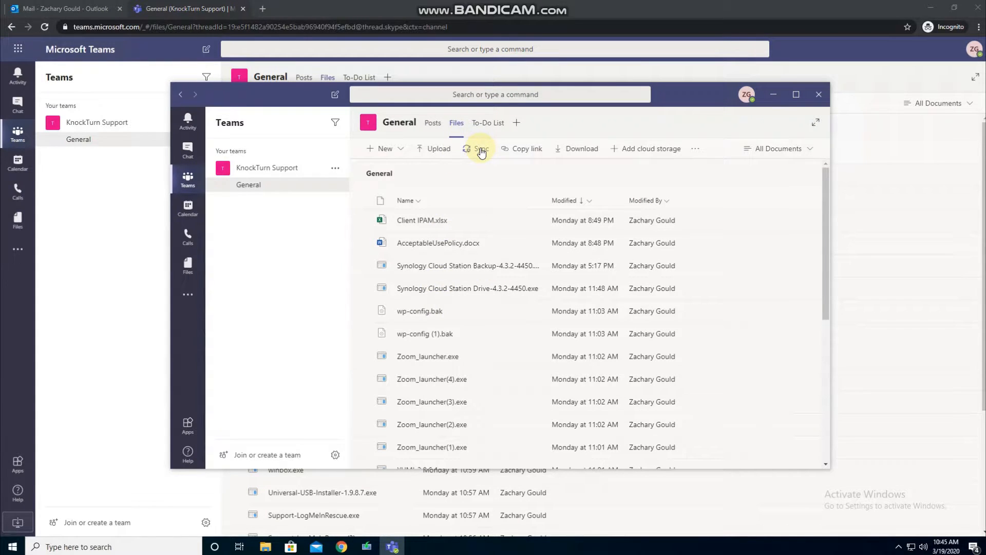
Step: Start syncing the General channel's files and sign in to OneDrive with the account password
left_click(481, 150)
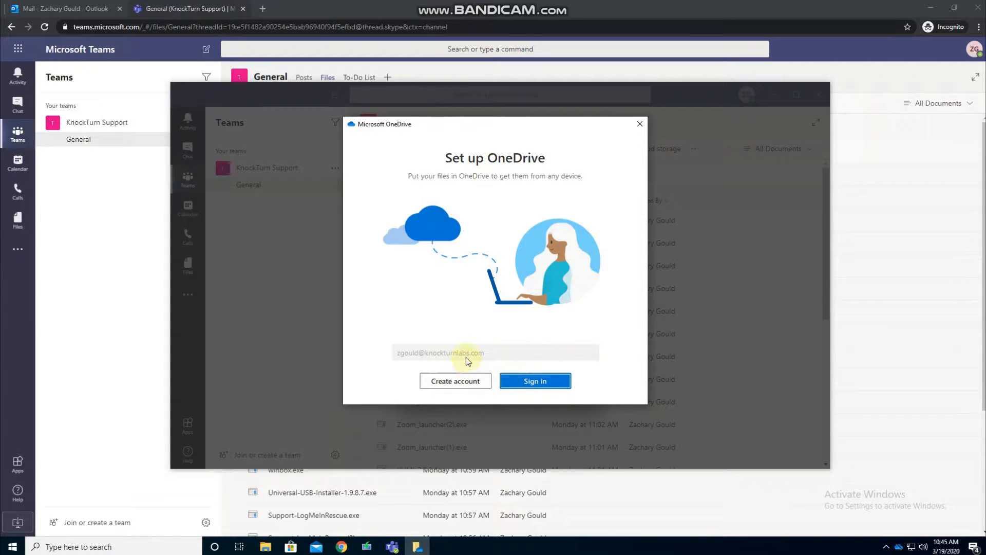
left_click(535, 383)
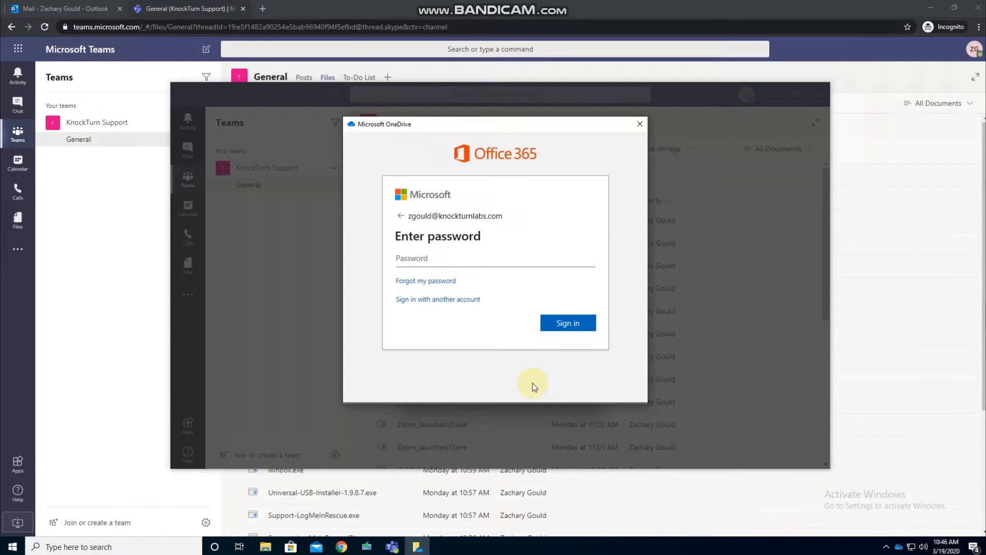
left_click(451, 258)
type("•••••••••••")
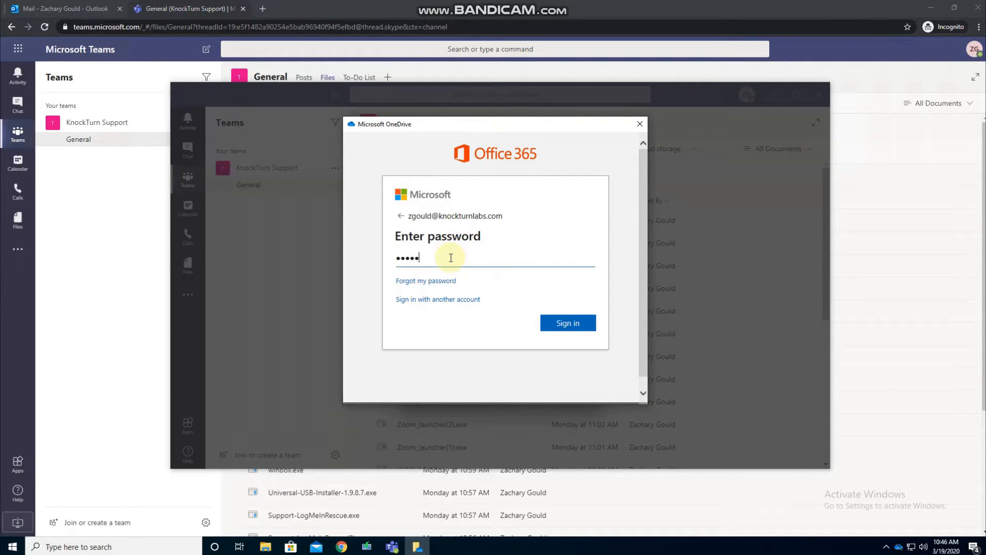
left_click(565, 323)
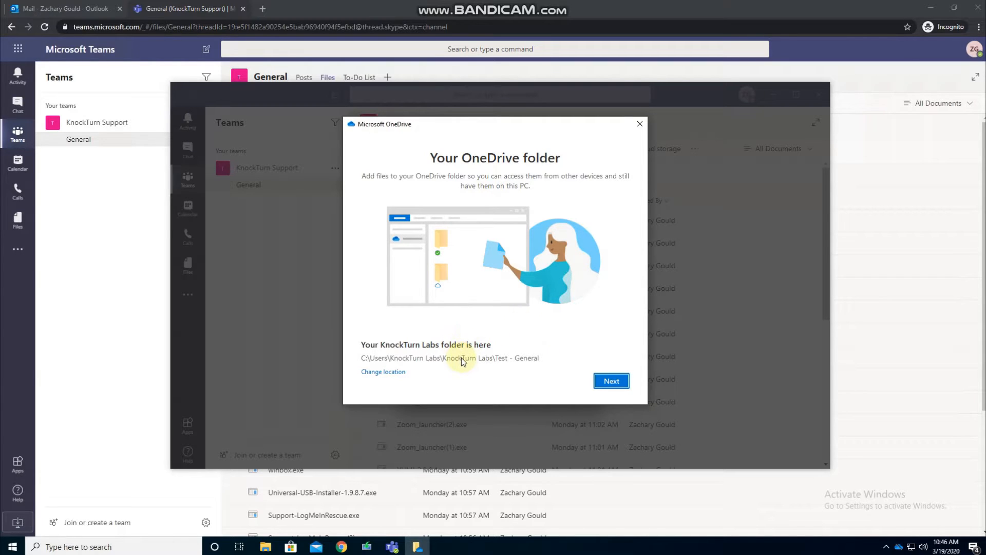
Step: Accept the default OneDrive folder location, then close the OneDrive setup window and the Teams sync notice
left_click(607, 381)
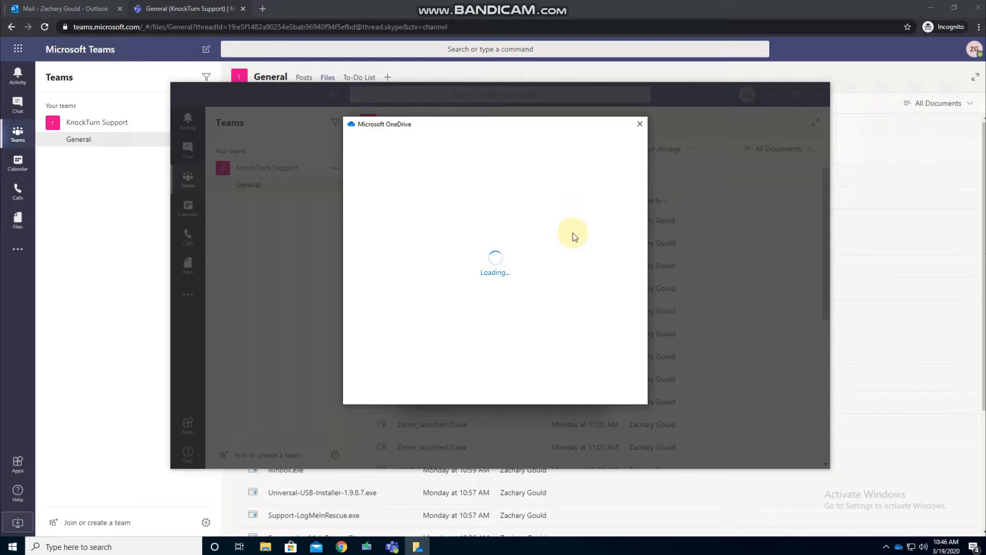
left_click(640, 125)
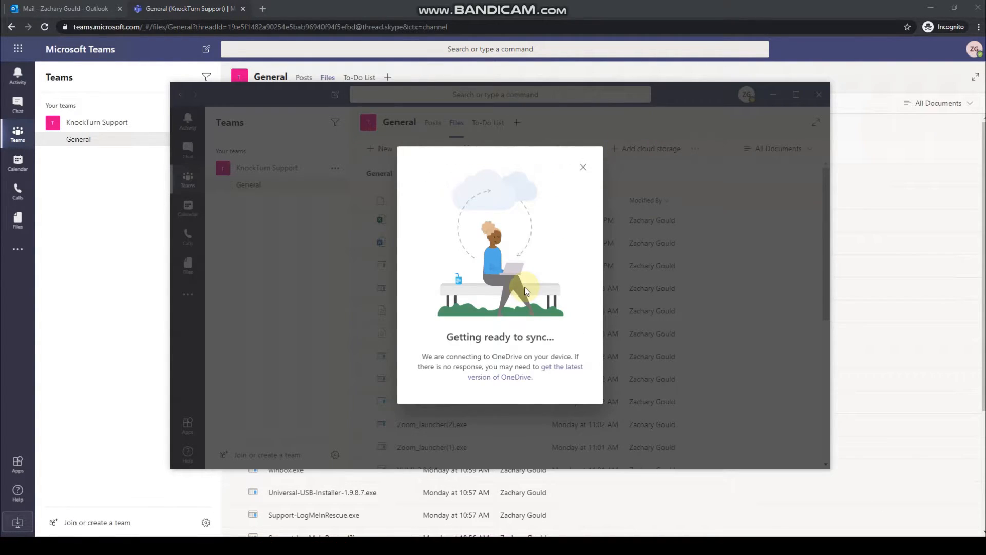
left_click(584, 168)
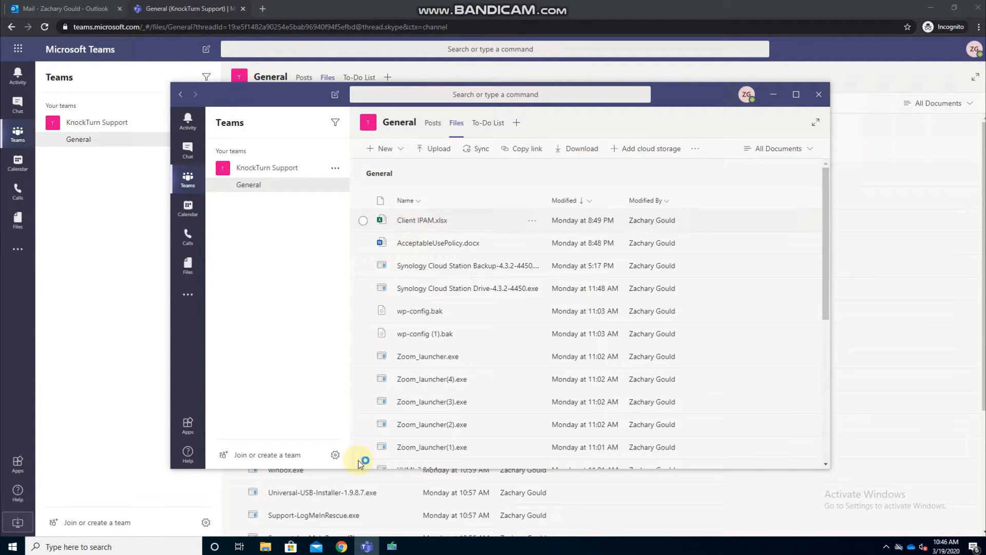
Step: Open the synced Test - General folder under KnockTurn Labs in File Explorer
left_click(267, 548)
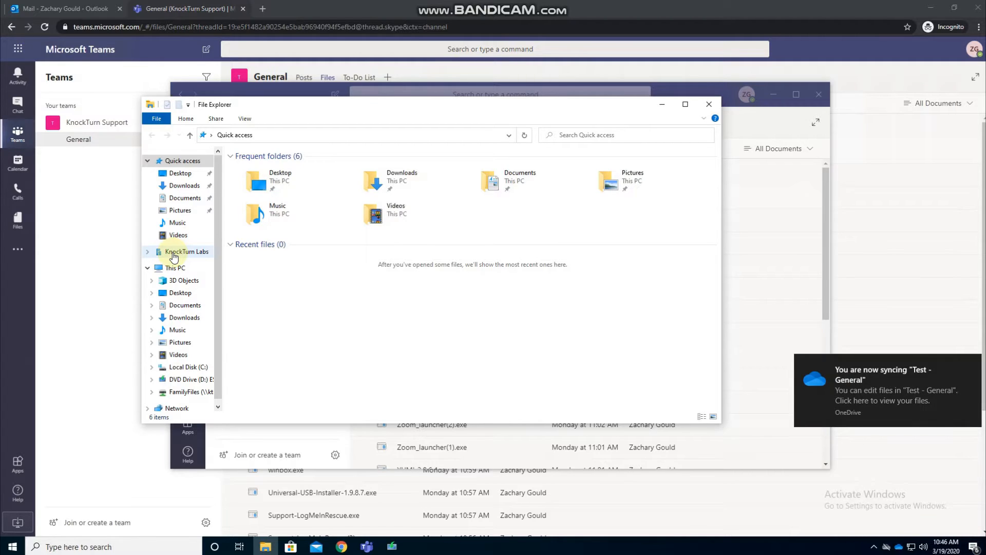
left_click(147, 252)
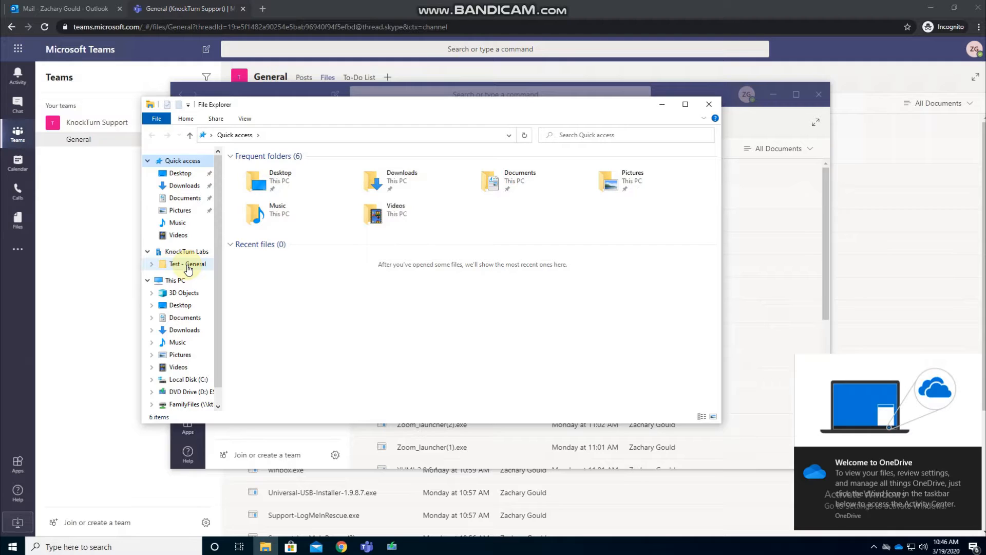
left_click(188, 265)
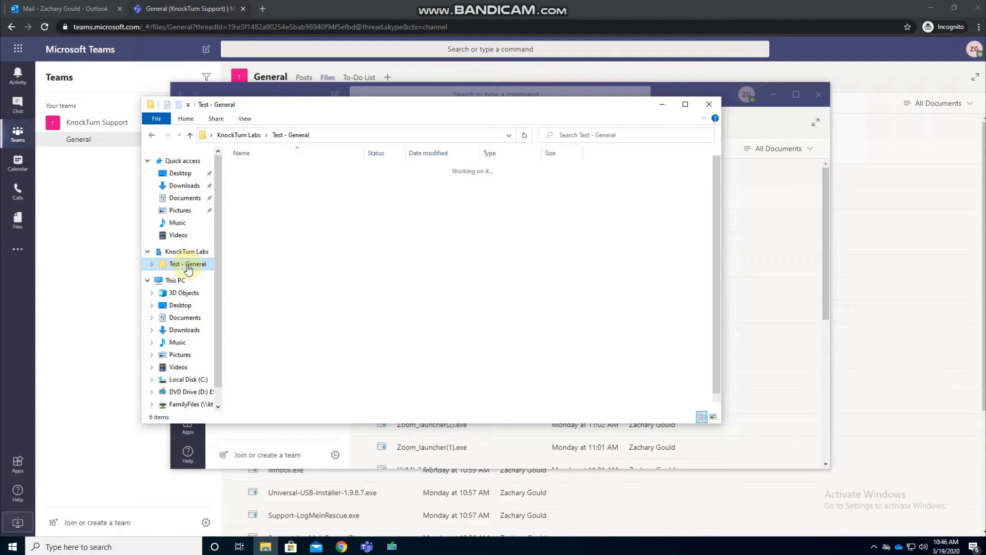
mouse_move(712, 180)
left_mouse_down()
mouse_move(711, 233)
mouse_move(701, 167)
left_mouse_up()
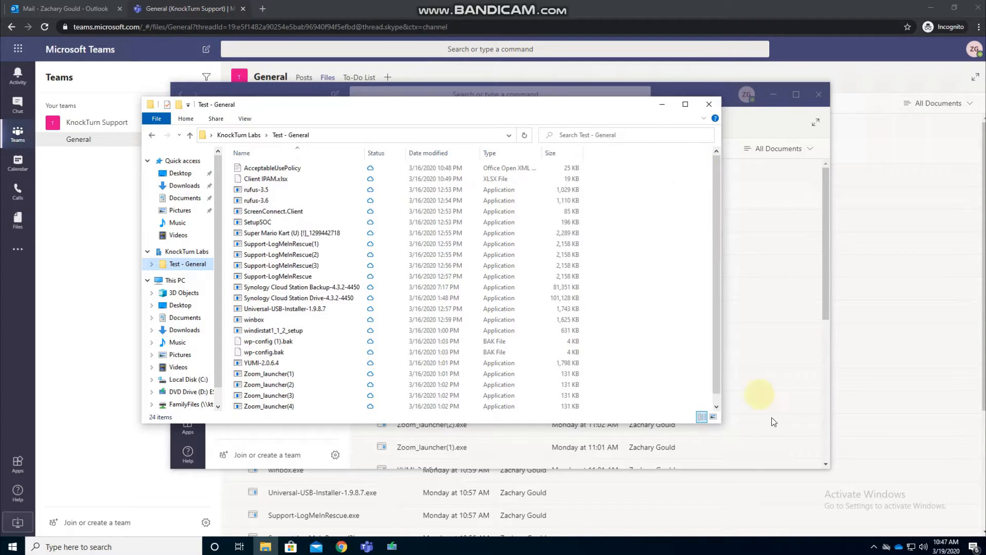
Step: Review the OneDrive account and Files On-Demand settings, then close the settings window
left_click(898, 548)
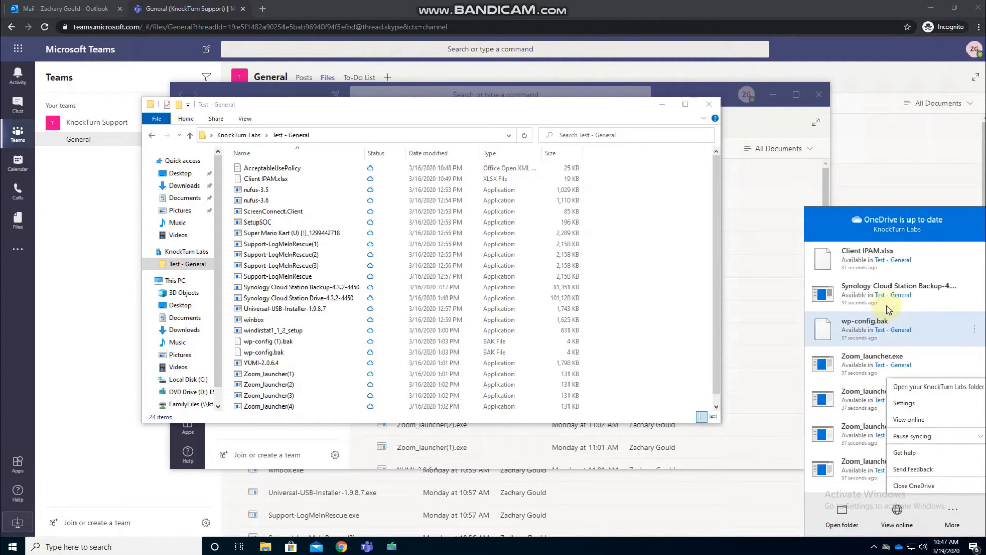
left_click(905, 403)
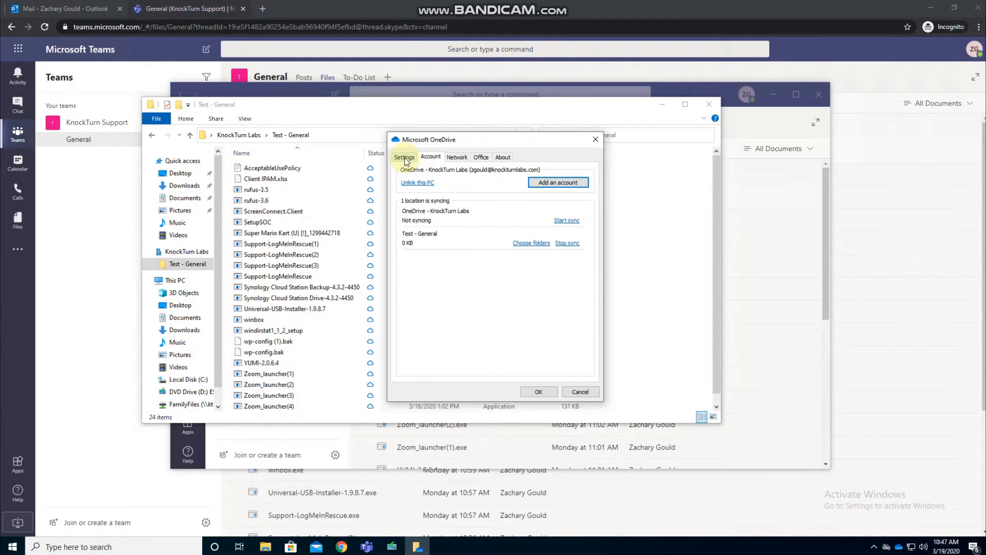
left_click(405, 158)
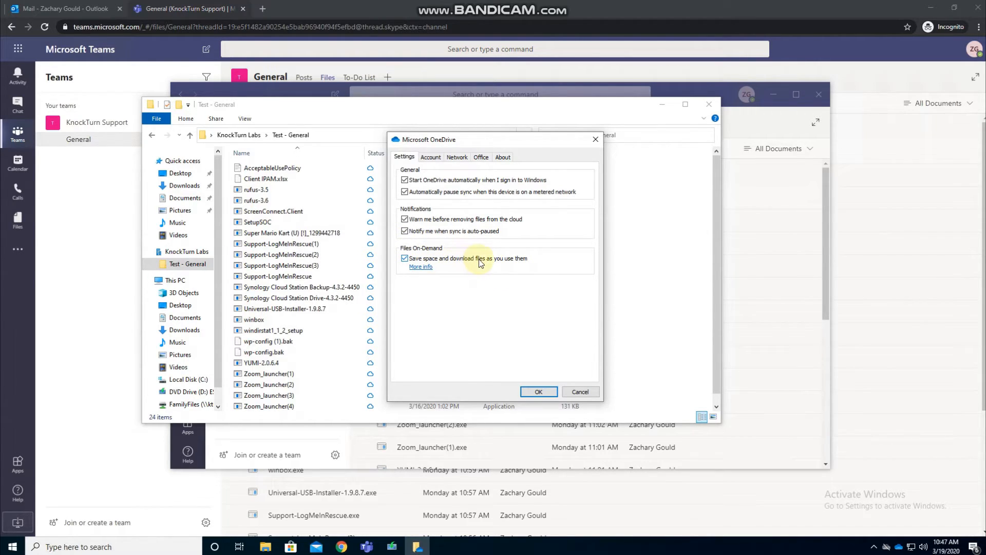
left_click(549, 394)
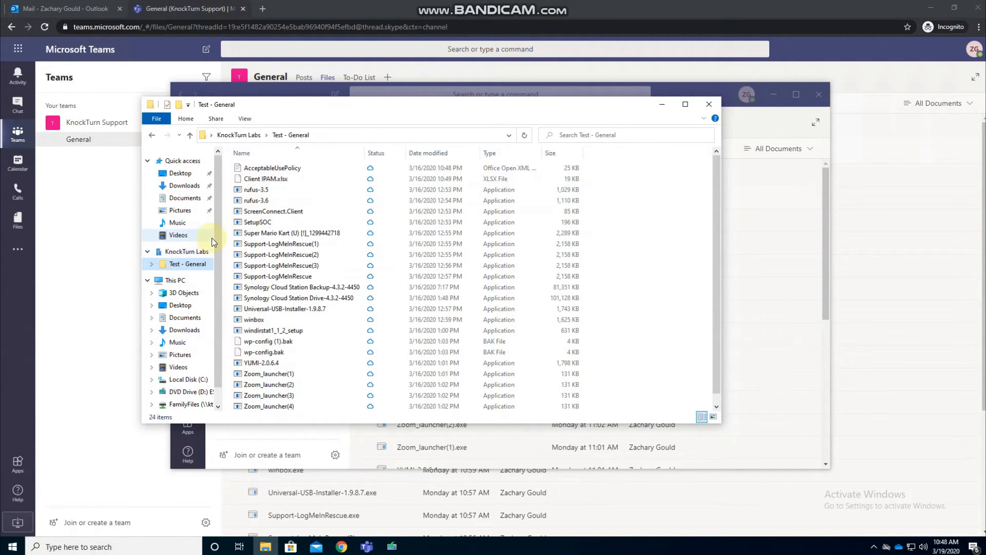
Step: Move MediaCreationTool1909 from Downloads into the synced Test - General folder and open that folder
left_click(188, 186)
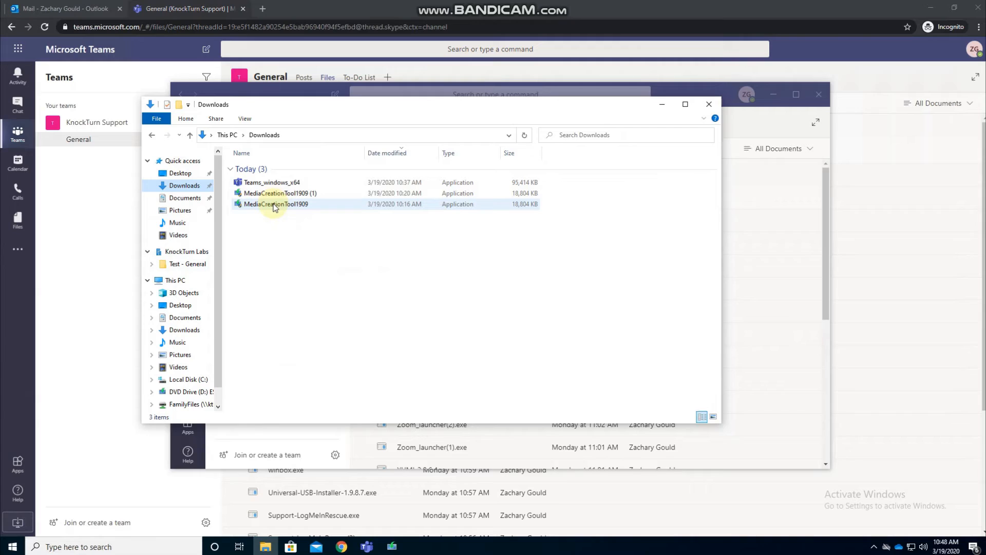
left_click_drag(274, 205, 188, 271)
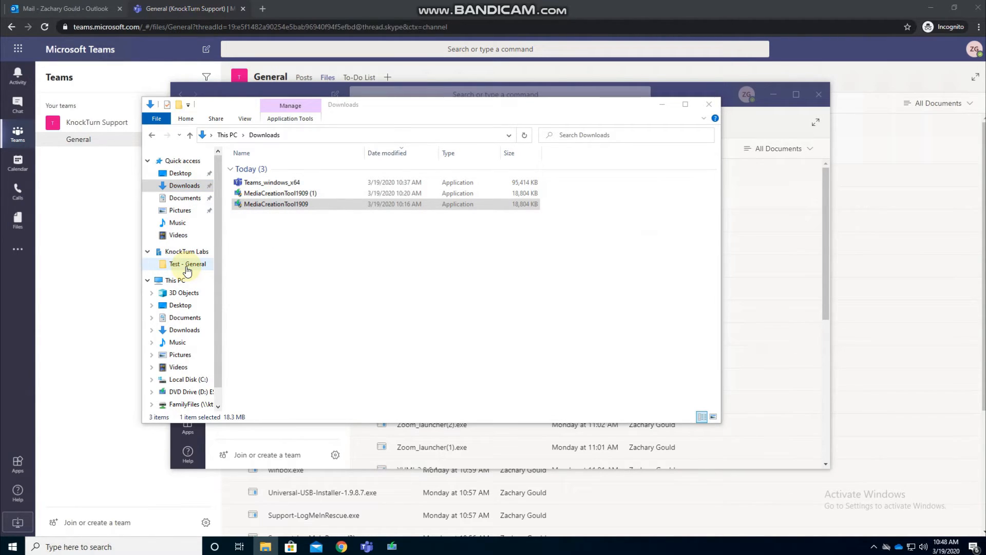
left_click(188, 267)
left_click(312, 187)
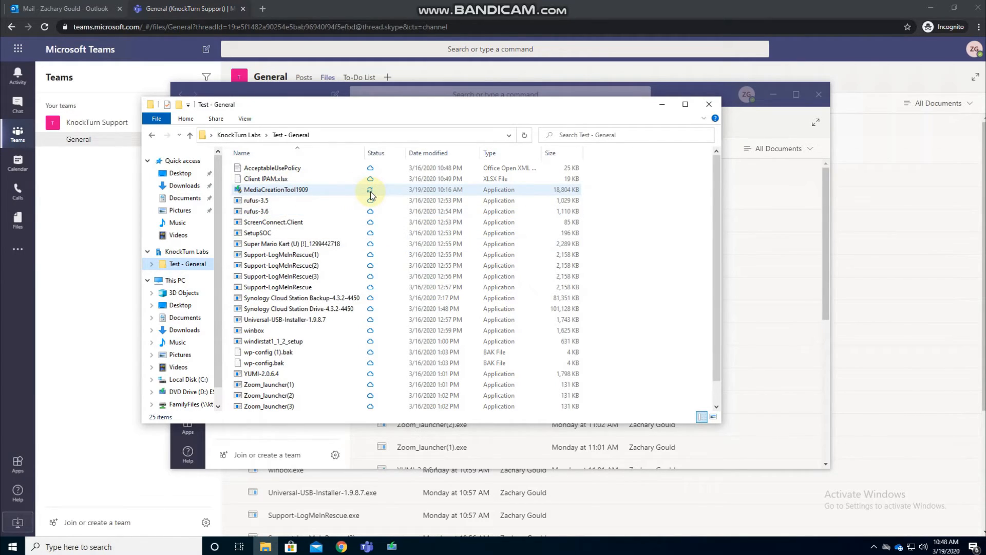
Step: Check the MediaCreationTool1909 upload in OneDrive, look through the General files in Teams, and return to the synced folder
left_click(899, 549)
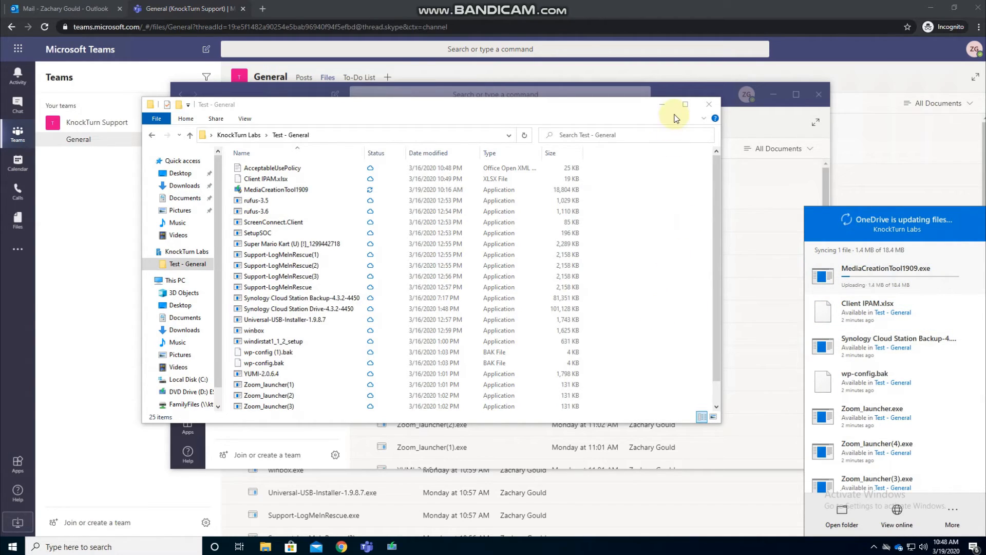
left_click(684, 92)
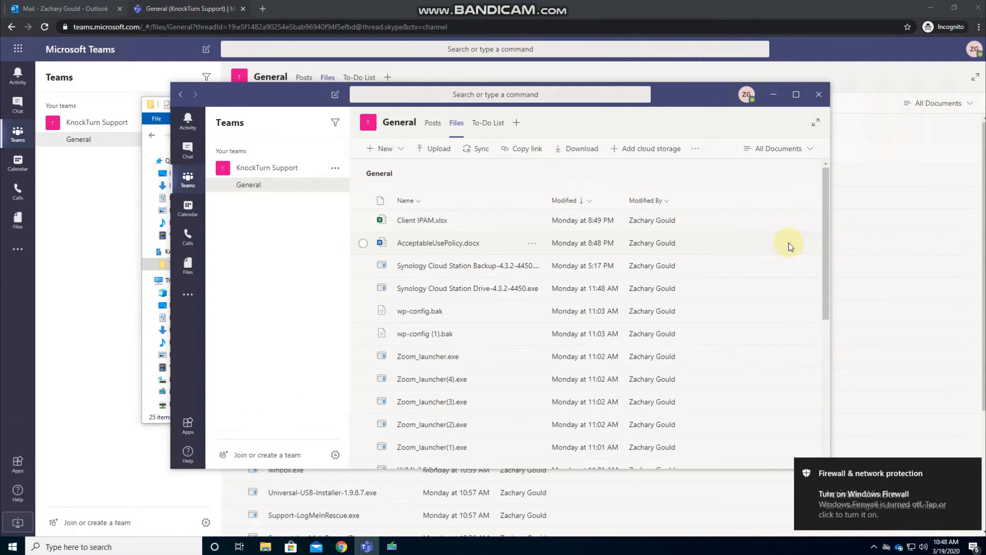
left_click_drag(823, 263, 825, 237)
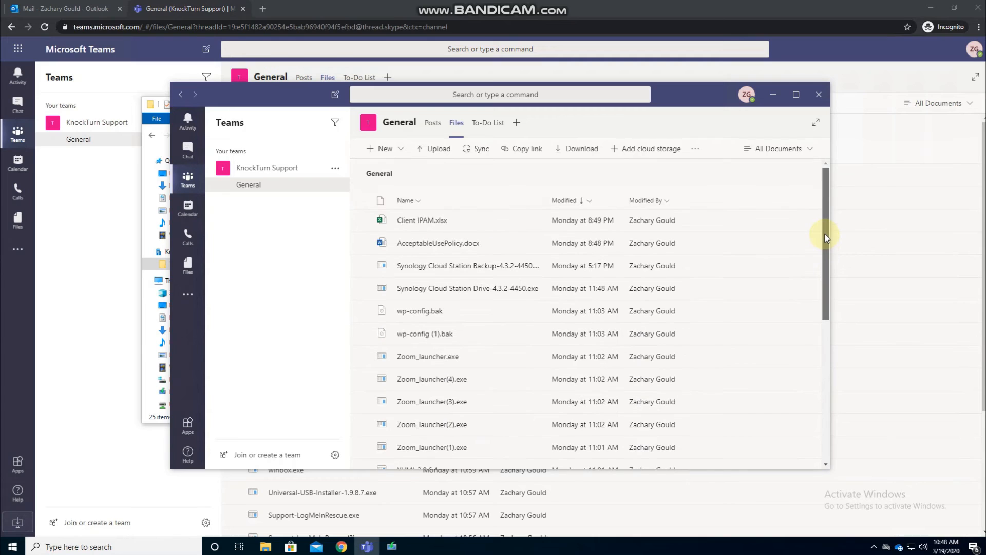
left_click(899, 548)
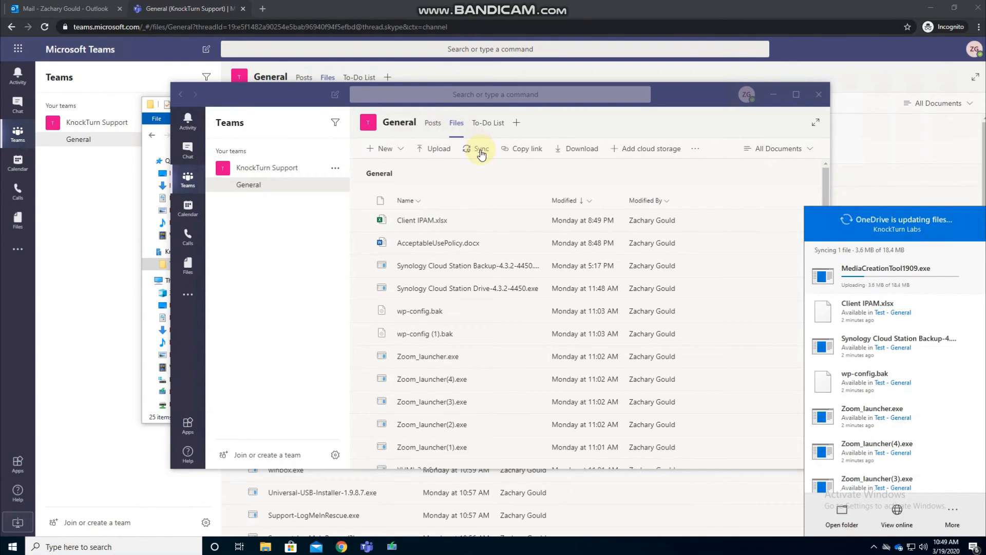
left_click(265, 547)
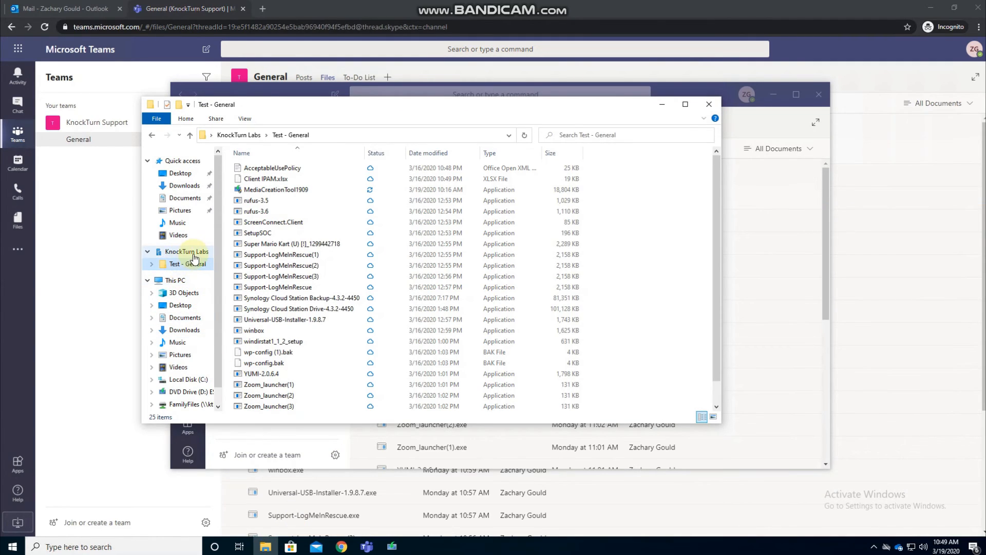